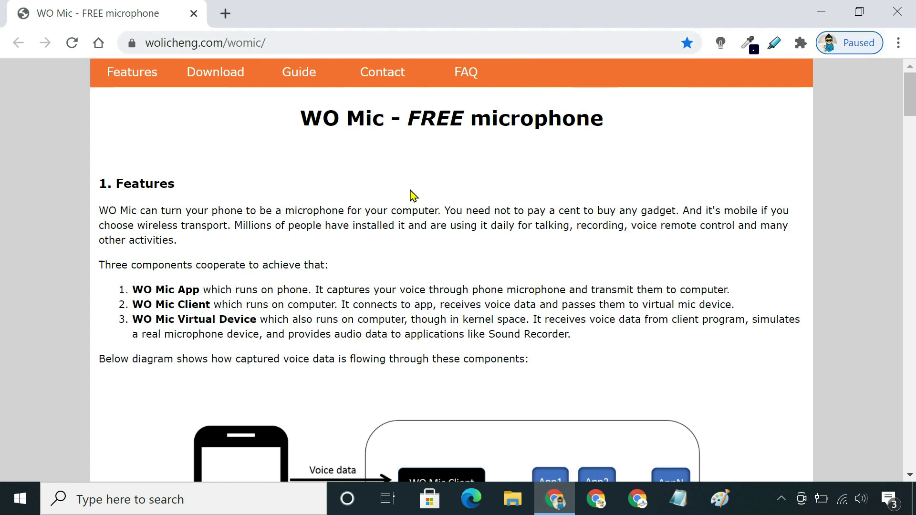
Highlight the WO Mic heading, connection methods, any-program support and audio format lines, then scroll to downloads.
left_click_drag(300, 117, 562, 133)
scroll(457, 219, "down", 8)
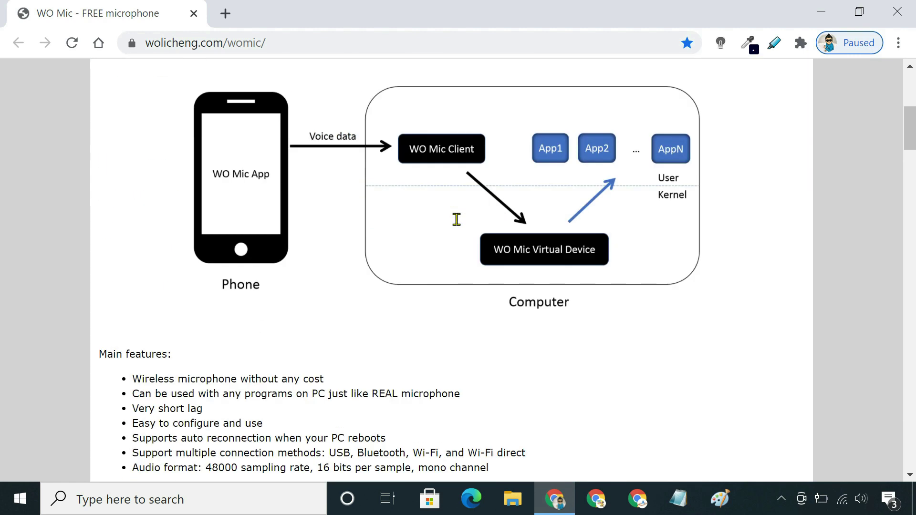
left_click_drag(335, 283, 510, 286)
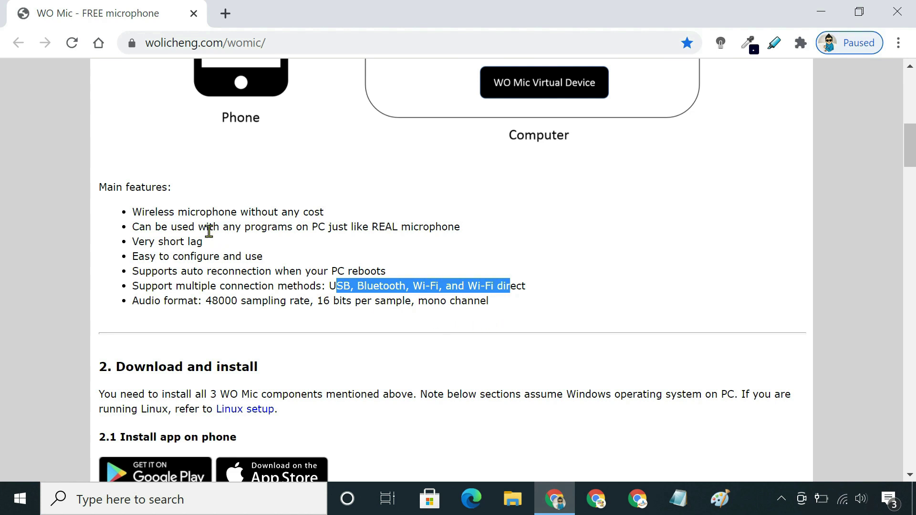
left_click_drag(209, 228, 462, 229)
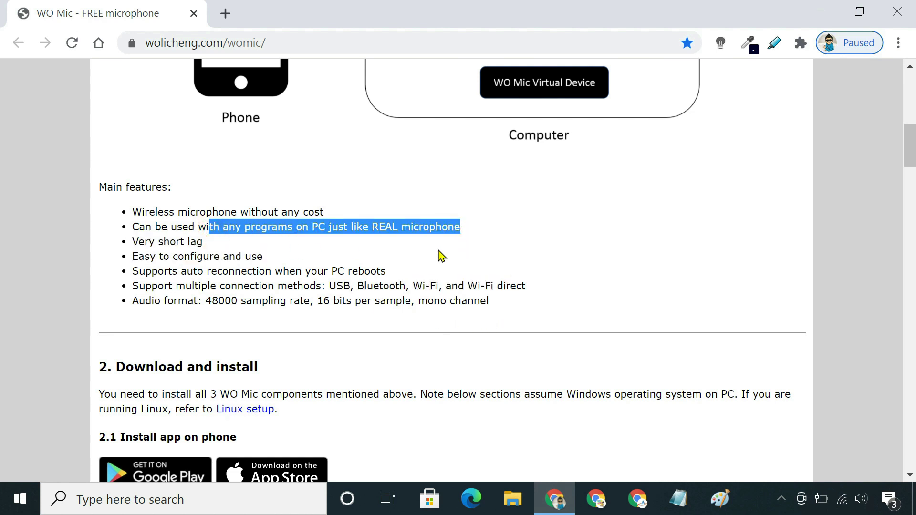
left_click(437, 250)
left_click_drag(218, 301, 483, 306)
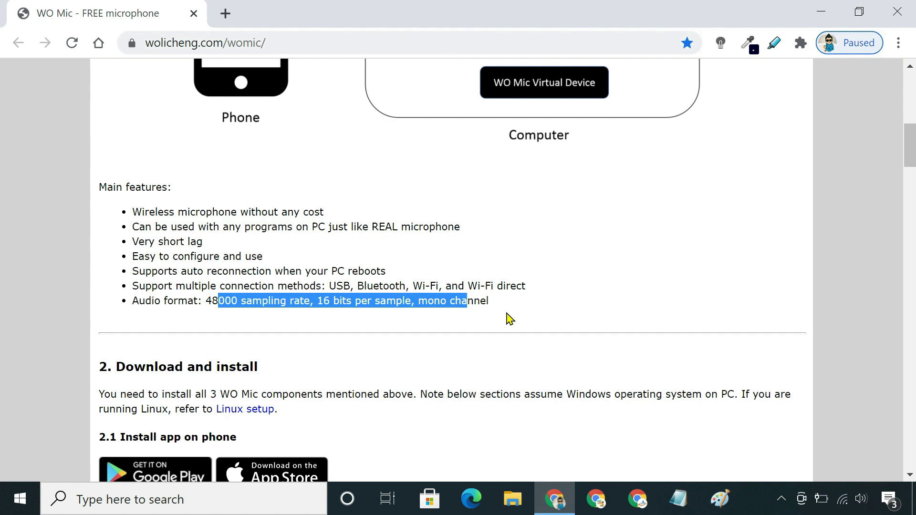
left_click(510, 319)
scroll(510, 319, "down", 7)
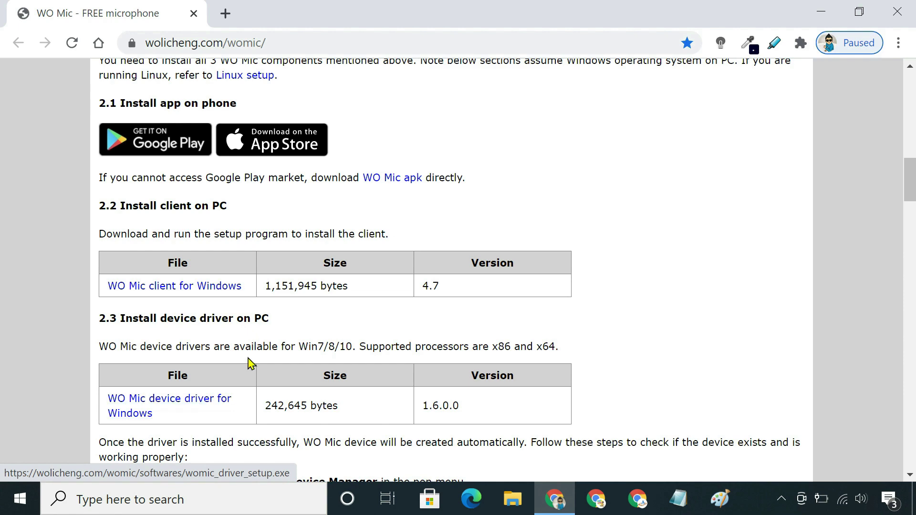
Download the WO Mic client 4.7 for Windows and run its setup file.
left_click(219, 296)
left_click(420, 307)
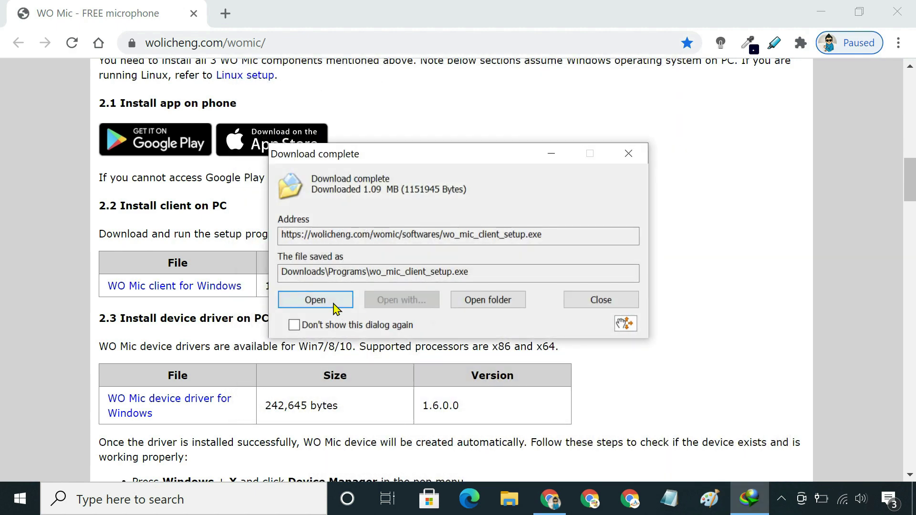
left_click(309, 300)
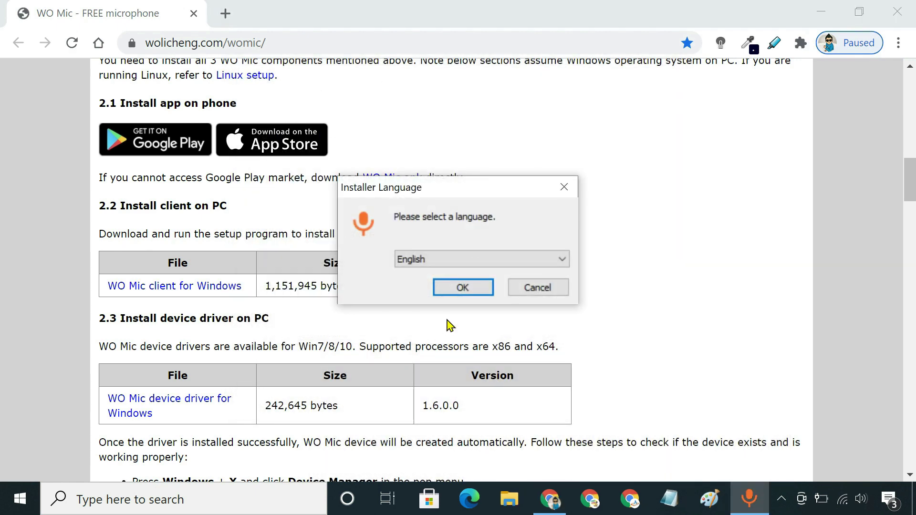
Install the client in English with default components and location, then finish setup.
left_click(470, 286)
left_click(544, 383)
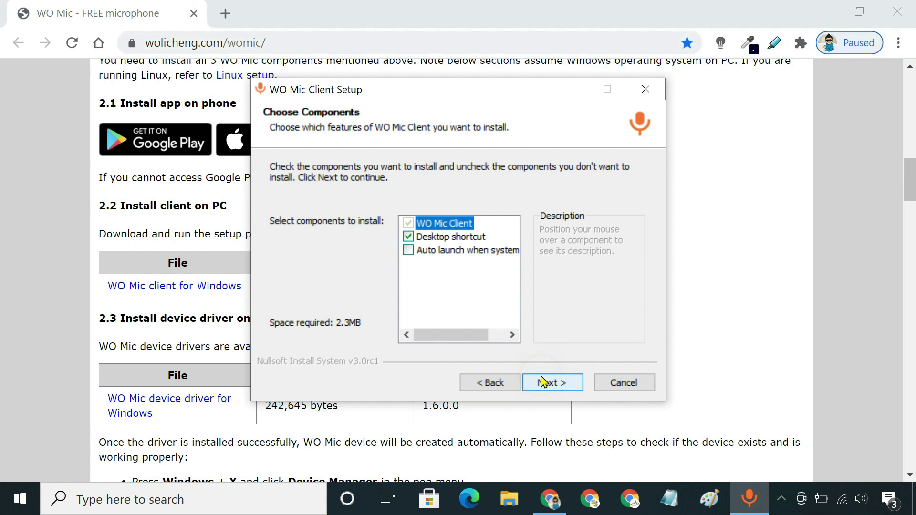
left_click(543, 383)
left_click(544, 384)
left_click(545, 383)
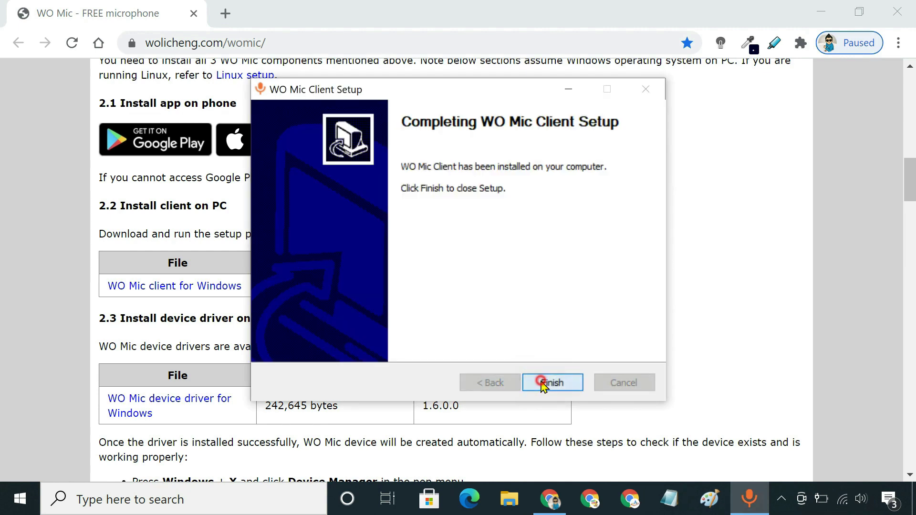
Download the WO Mic device driver 1.6.0.0 and run womic_driver_setup.exe.
left_click(228, 406)
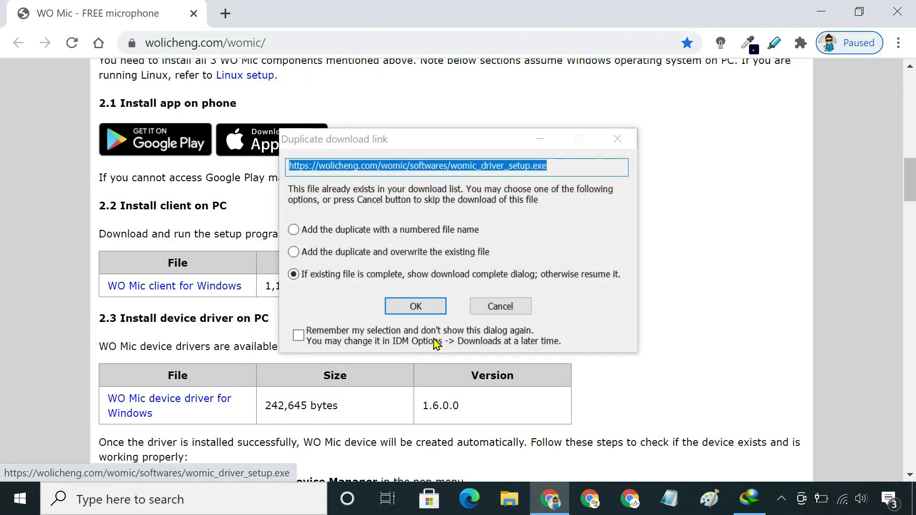
left_click(433, 307)
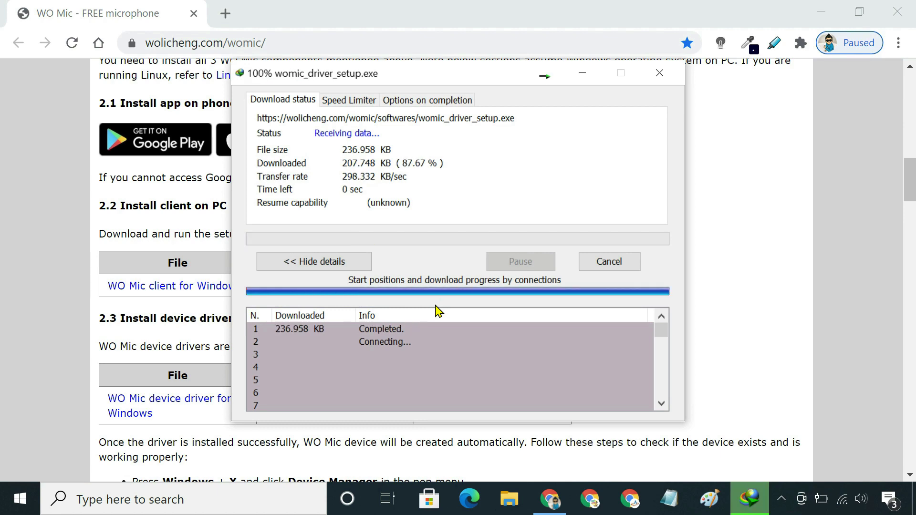
left_click(317, 302)
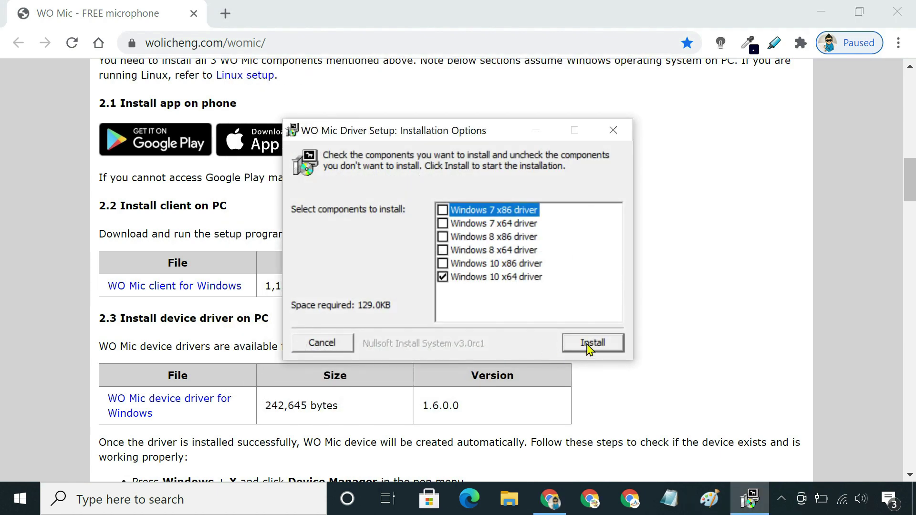
Install the Windows 10 x64 driver, agreeing to update the existing one, then close setup.
left_click(590, 346)
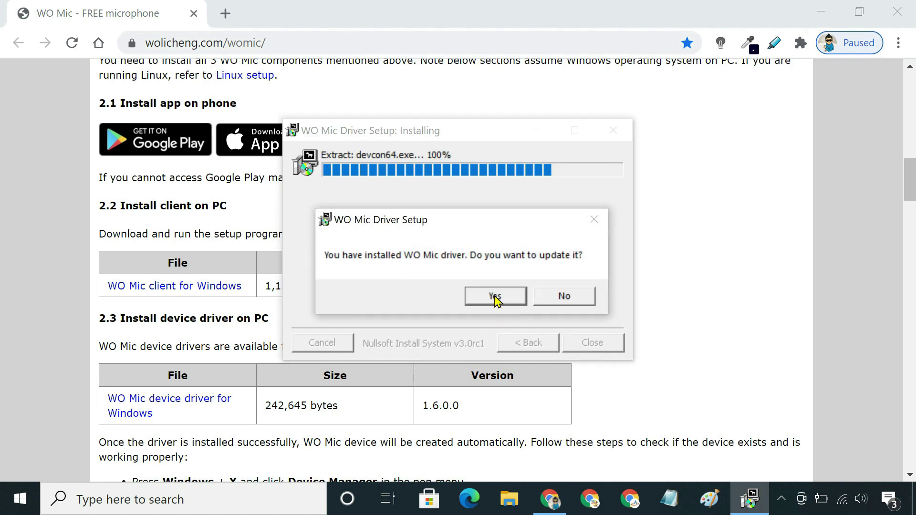
left_click(496, 297)
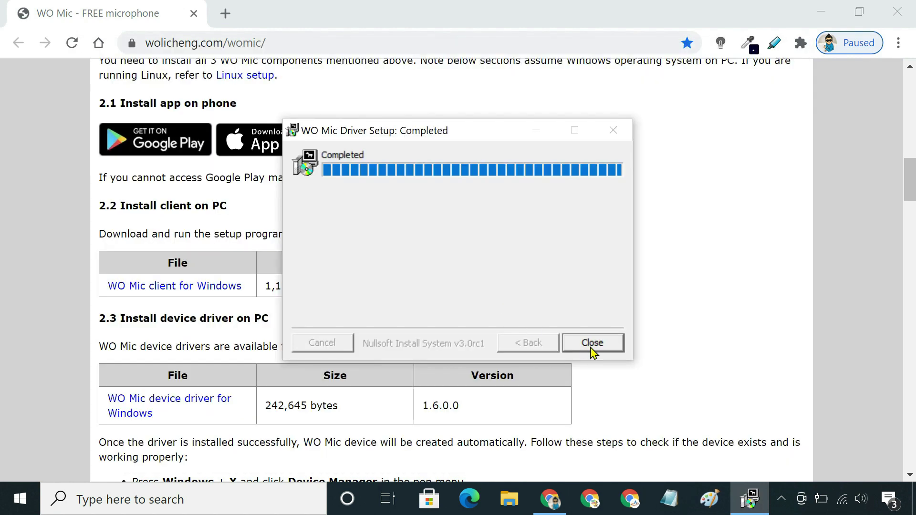
left_click(591, 346)
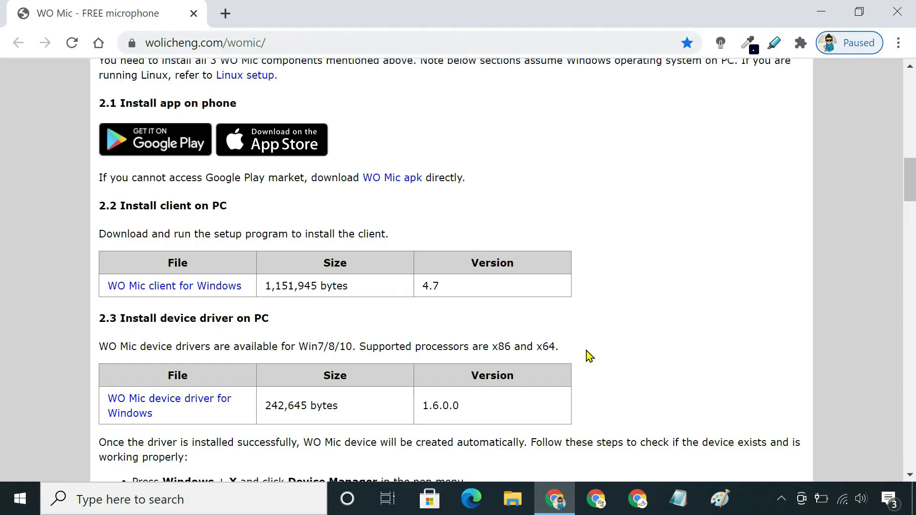
Launch WO Mic Client from the desktop and open Connection > Connect...
left_click(821, 12)
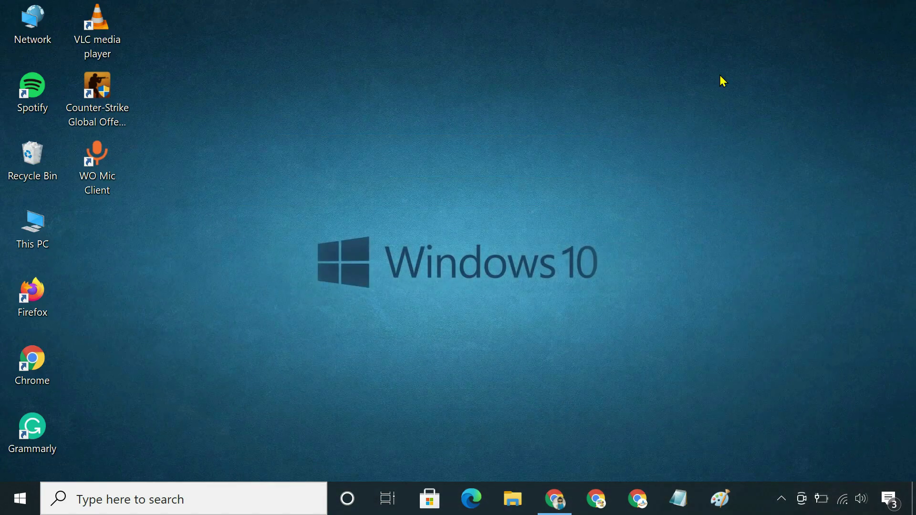
double_click(115, 179)
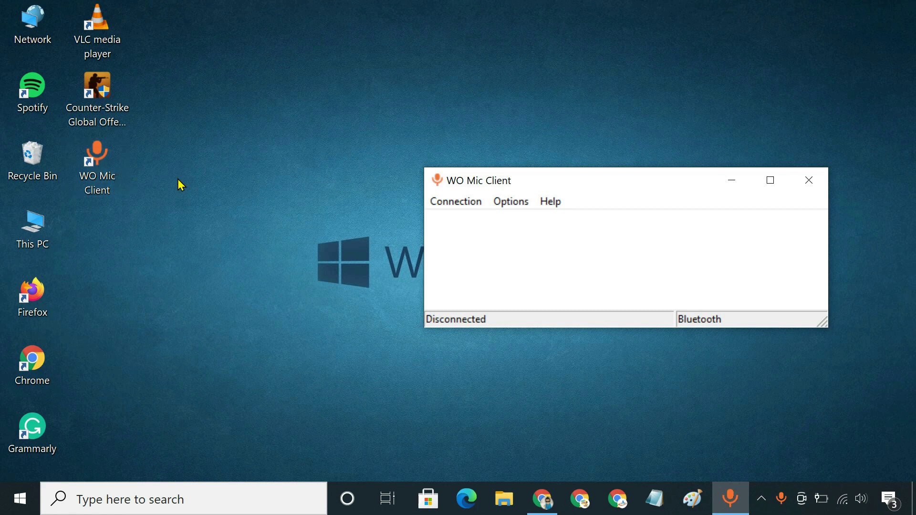
left_click_drag(673, 183, 457, 103)
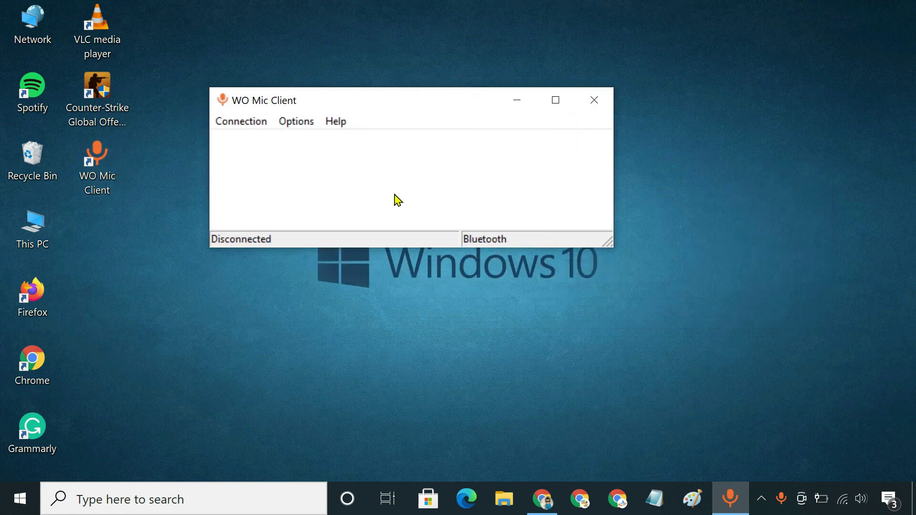
left_click(250, 127)
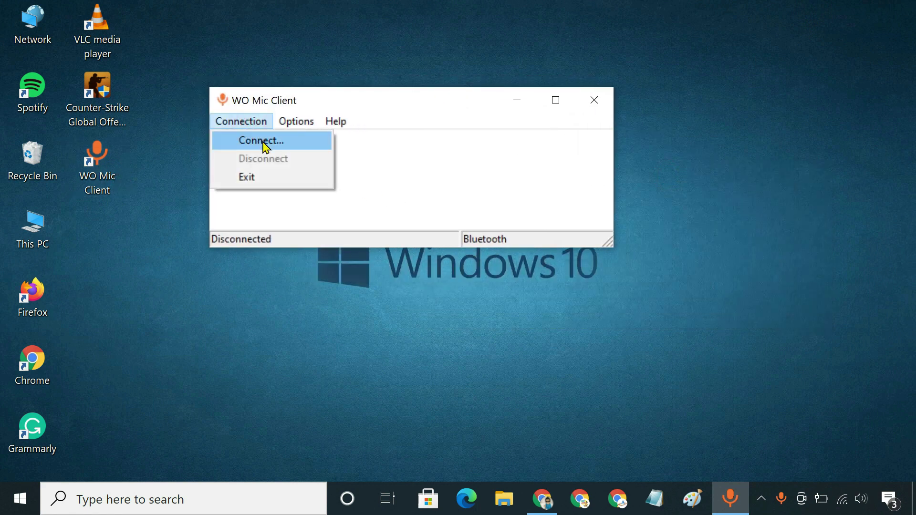
left_click(265, 142)
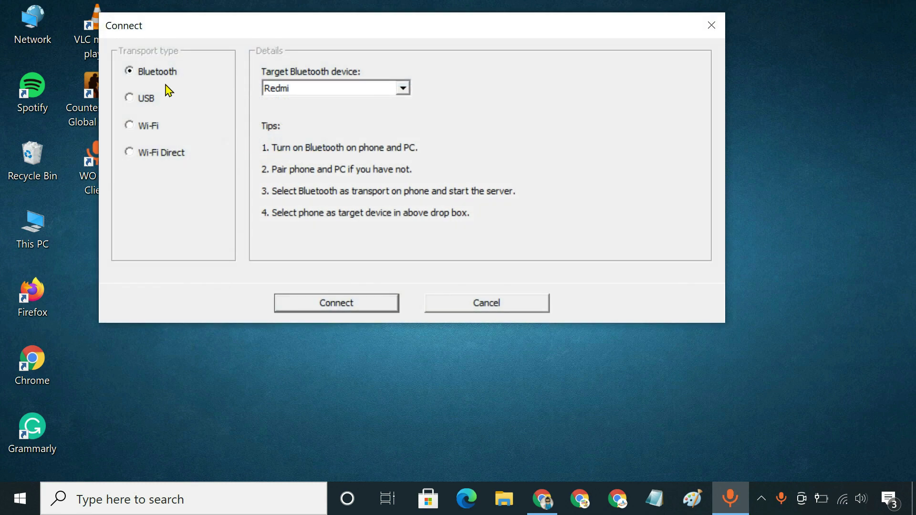
Select Wi-Fi as the transport type and check which Wi-Fi network the PC uses.
left_click(132, 124)
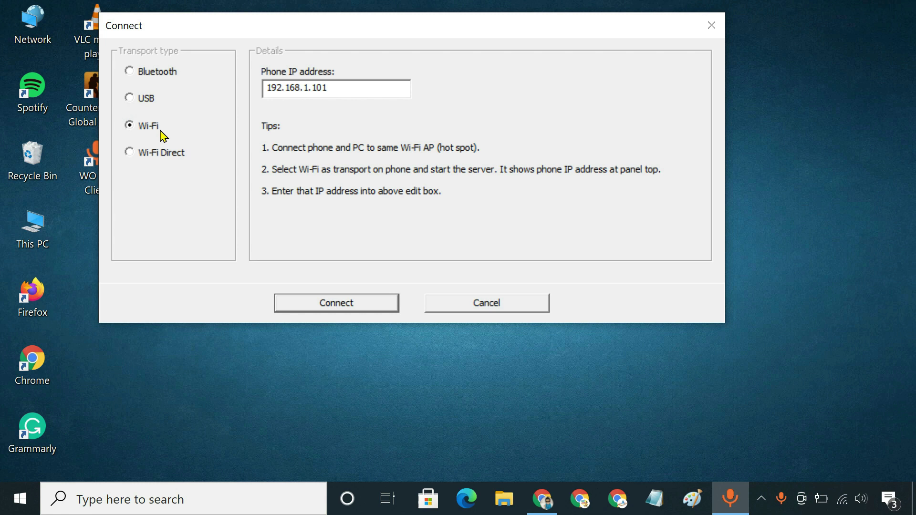
left_click(842, 499)
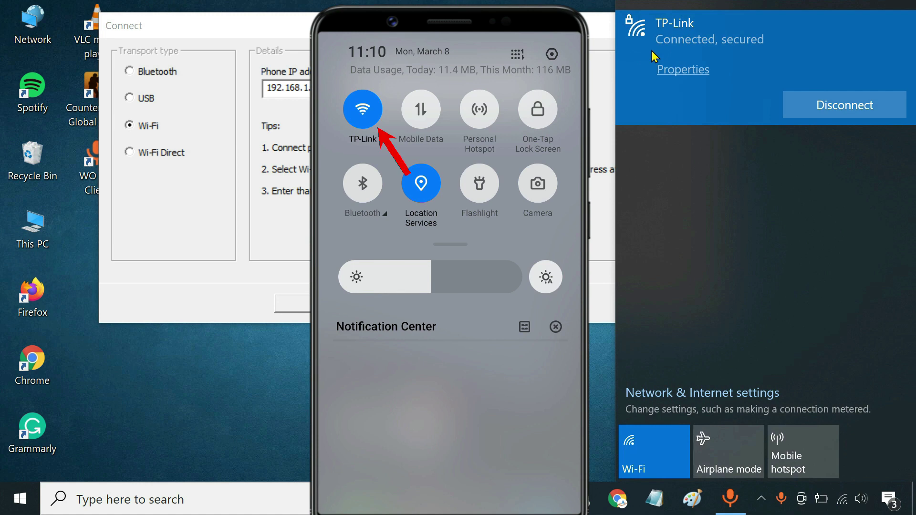
left_click(585, 225)
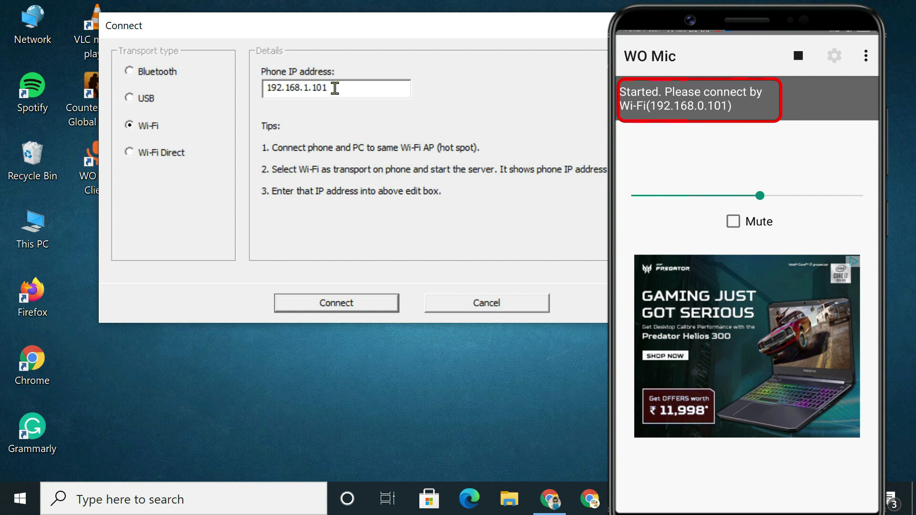
Fix the phone IP to 192.168.0.101 and connect over Wi-Fi.
left_click_drag(336, 87, 300, 88)
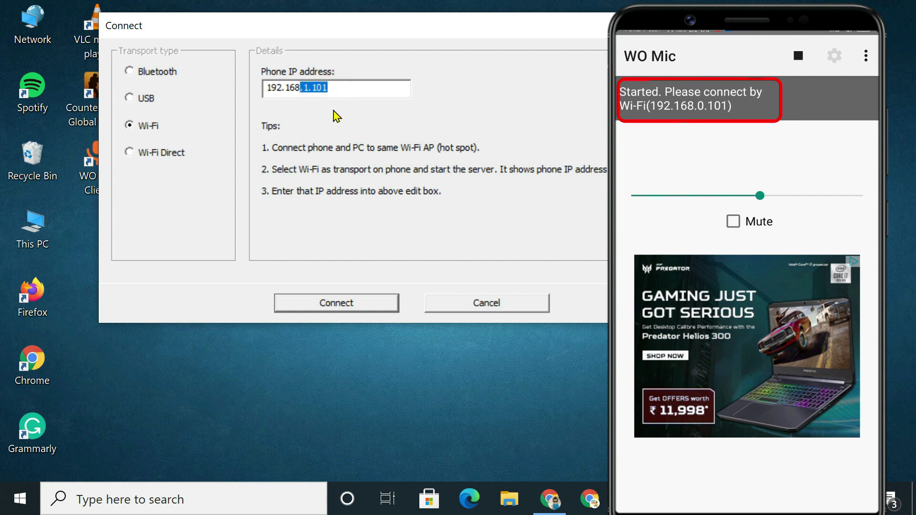
key("BackSpace")
left_click(365, 309)
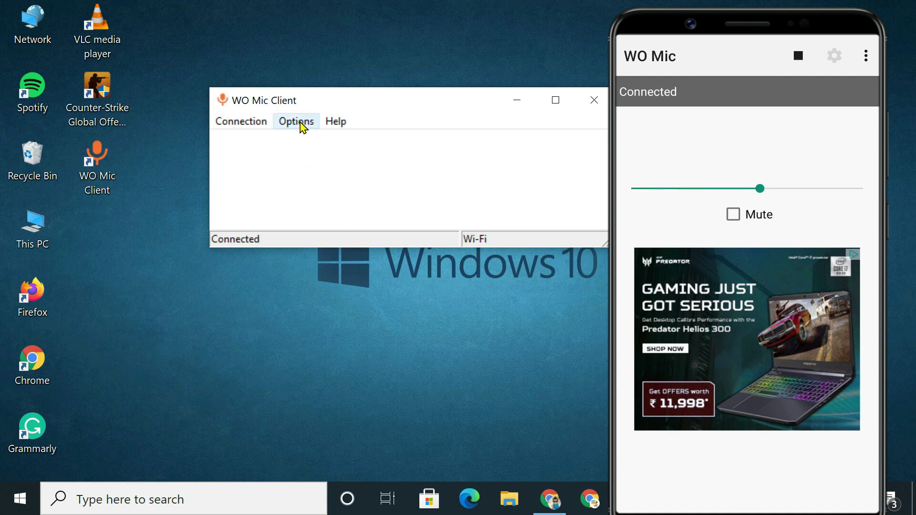
Enable Options > Play in speaker so phone audio plays on the PC.
left_click(300, 124)
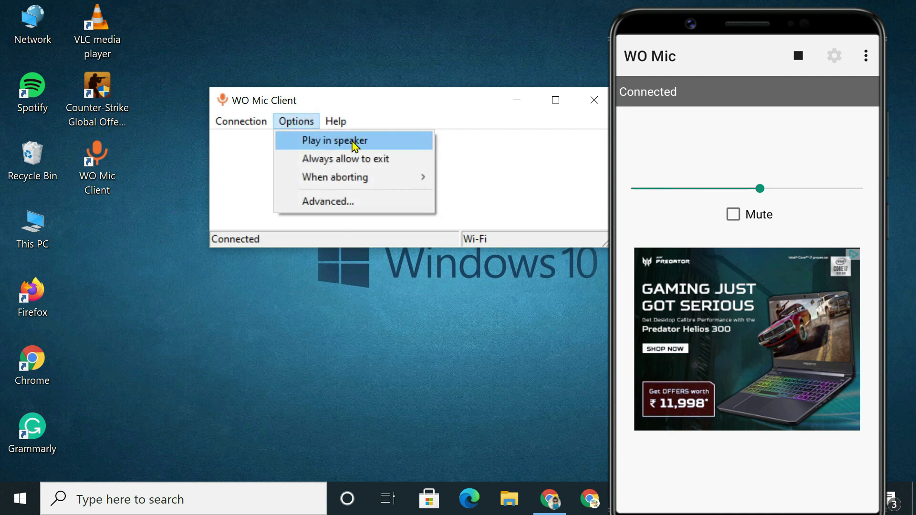
left_click(344, 143)
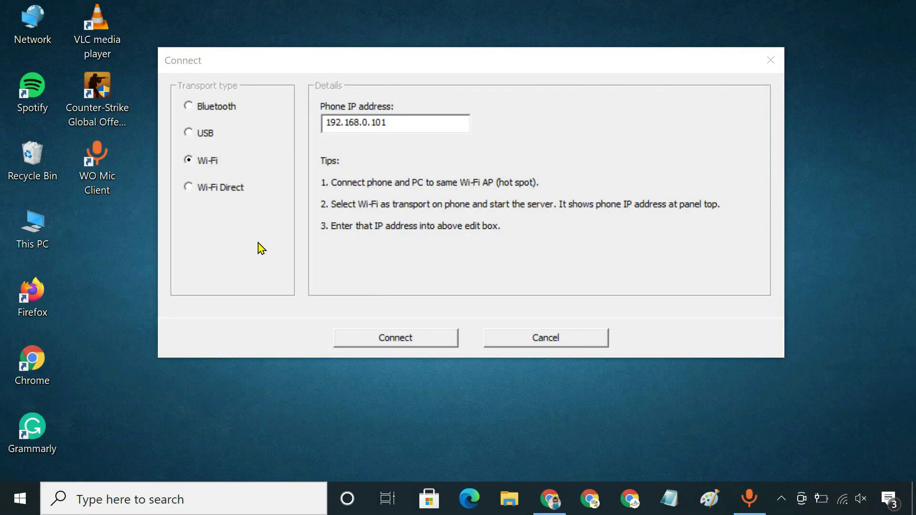
Select Wi-Fi Direct as the transport and join the PC to the Redmi hotspot.
left_click(211, 189)
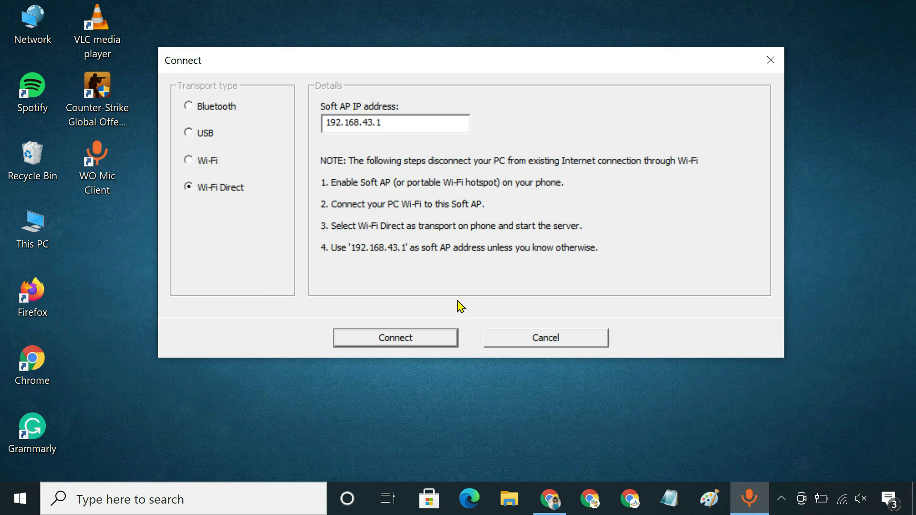
left_click(843, 498)
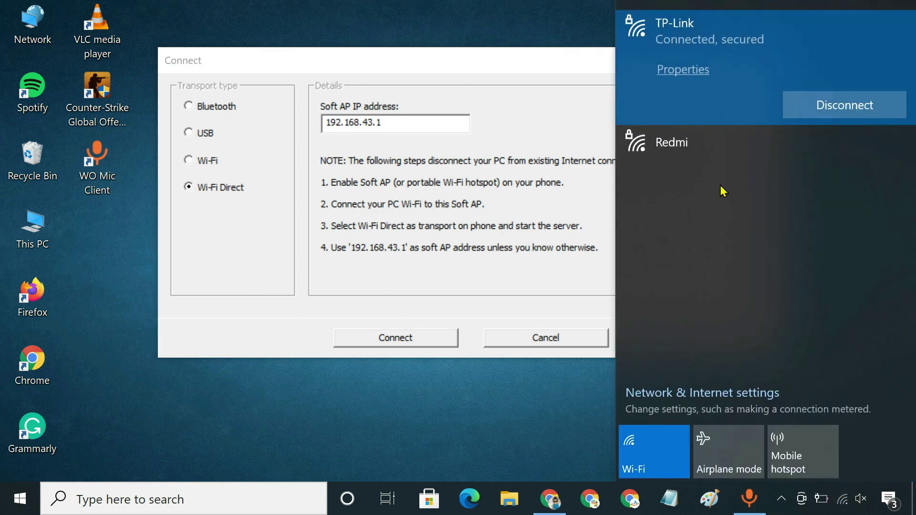
left_click(721, 152)
left_click(823, 159)
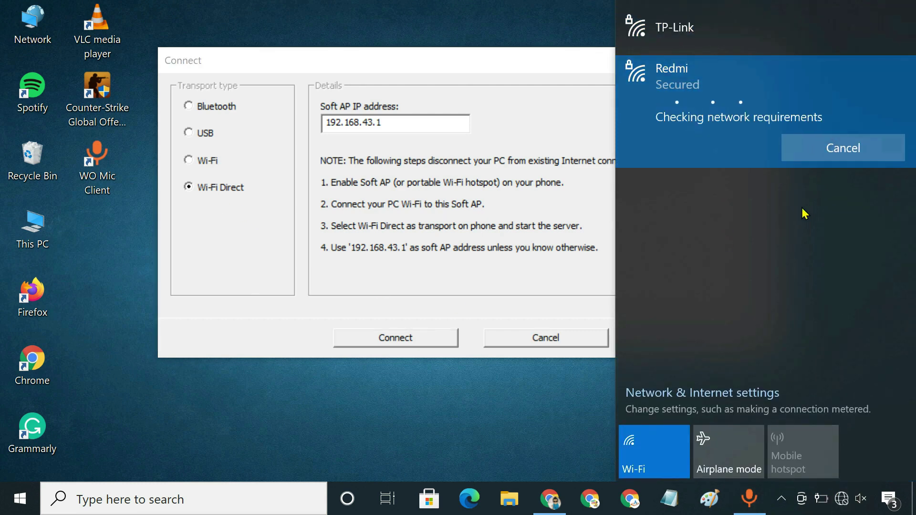
Set the phone app's transport to Wi-Fi Direct and start its microphone server.
left_click(536, 267)
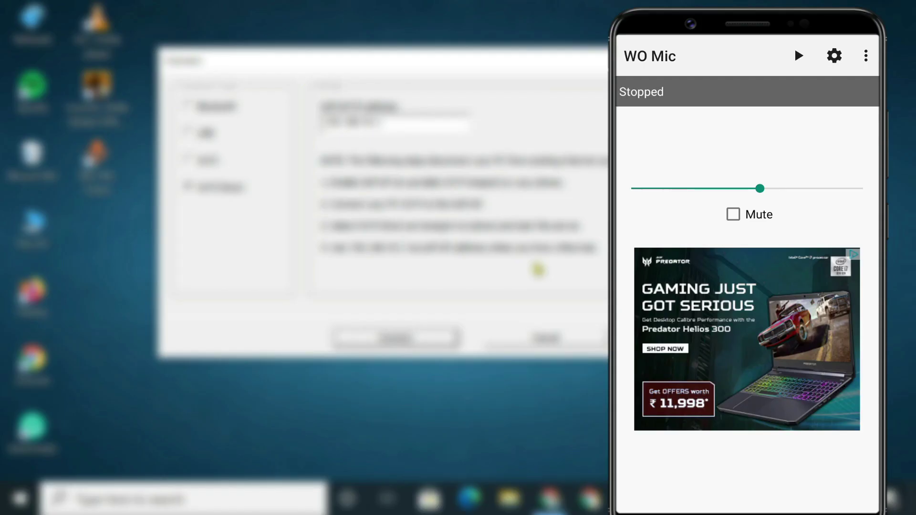
left_click(834, 55)
left_click(654, 133)
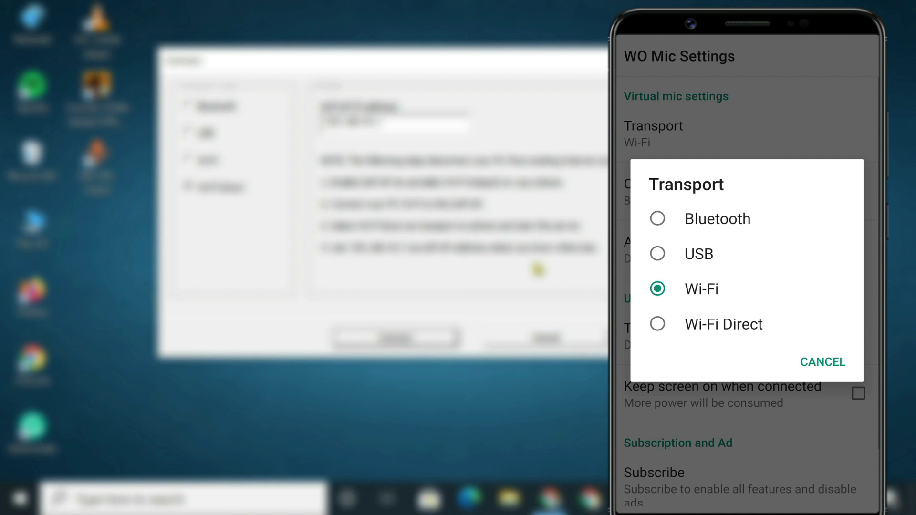
left_click(724, 324)
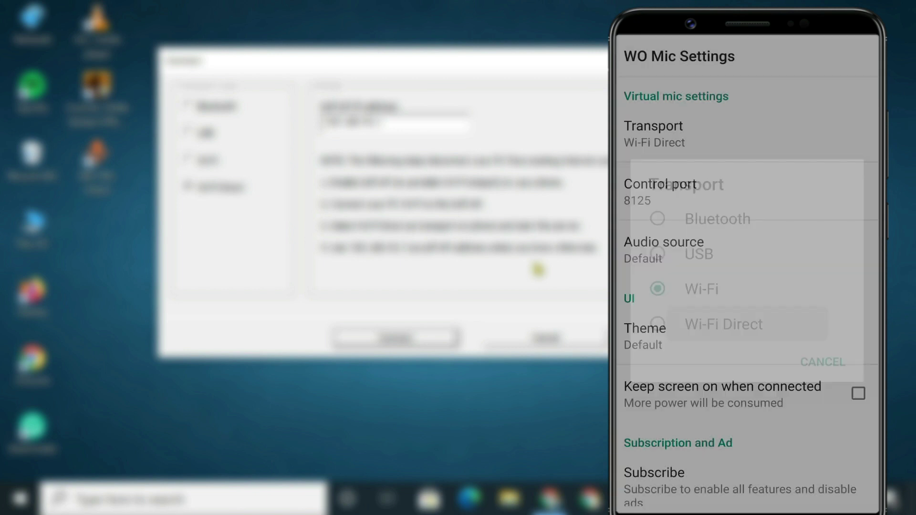
key("Escape")
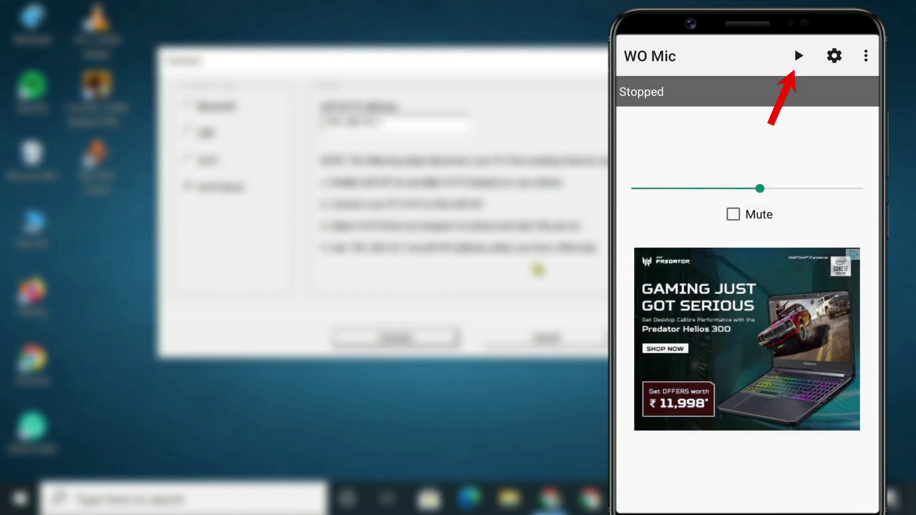
left_click(798, 56)
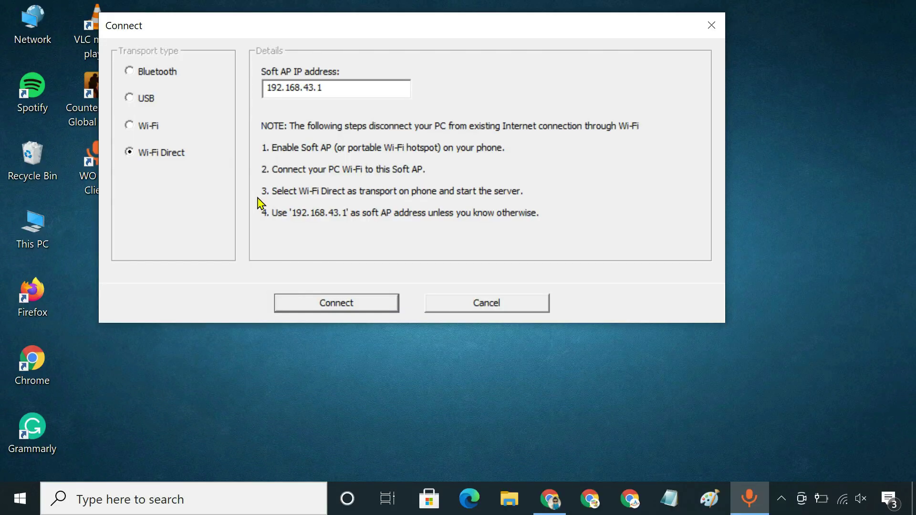
Connect to the phone over Wi-Fi Direct using soft AP IP 192.168.43.1.
left_click(348, 306)
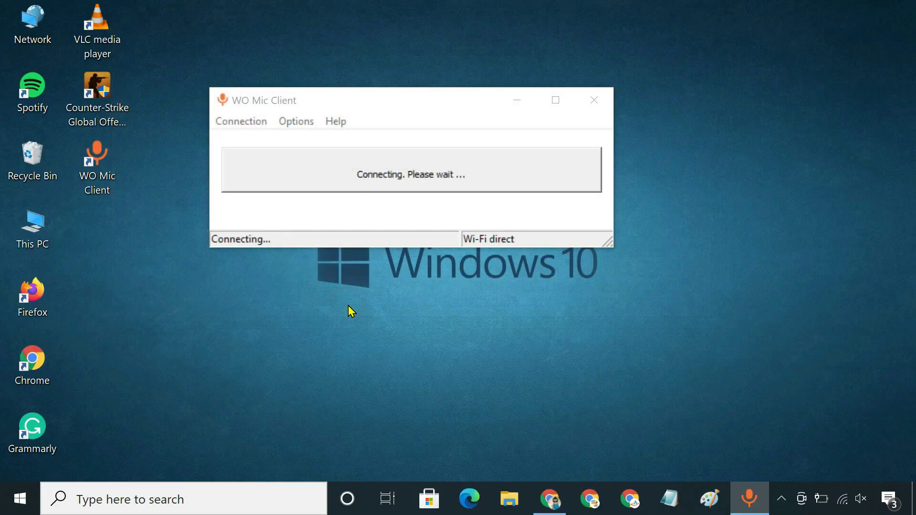